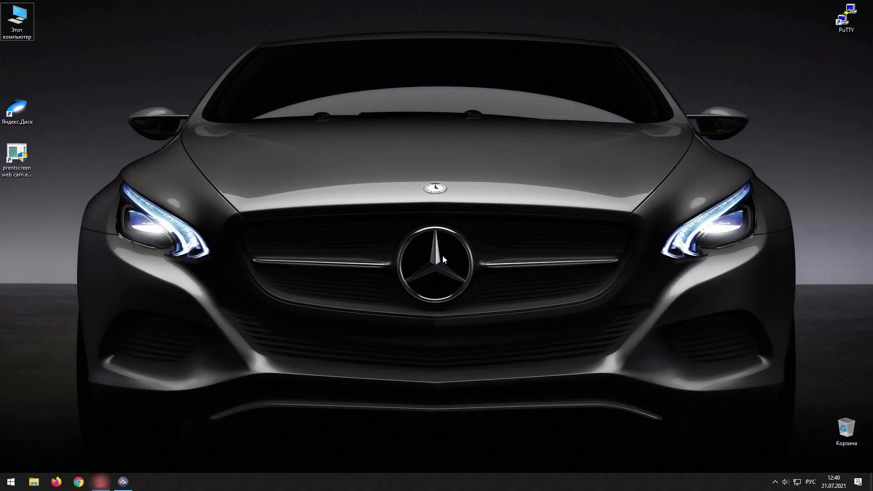
# View the Windows system information and the live webcam preview in the Camera app, closing each window after checking it.
pyautogui.press('super+Pause')
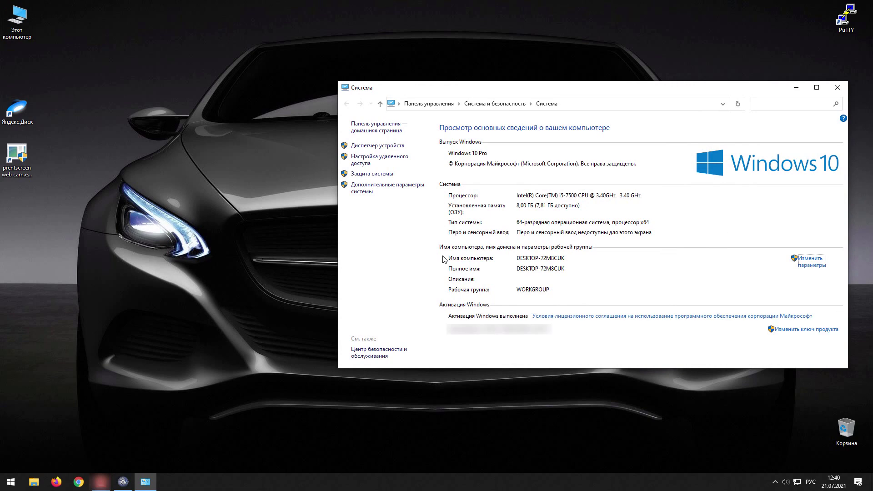
pyautogui.hotkey('alt', 'F4')
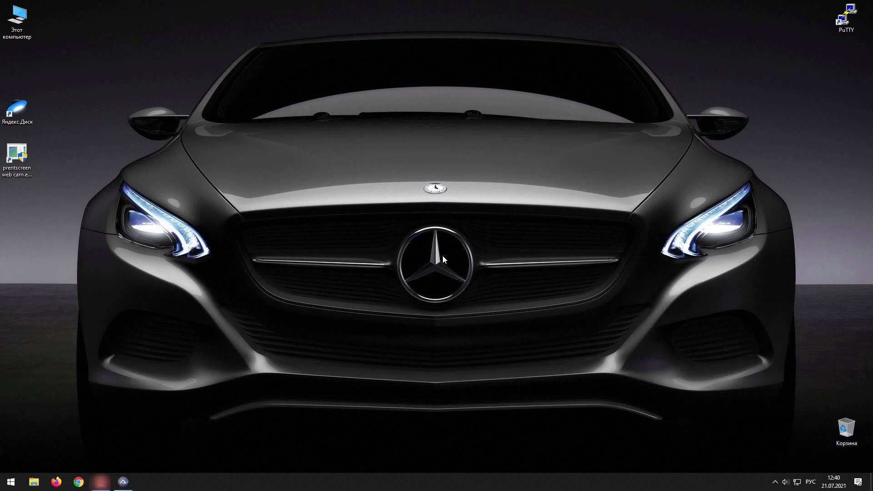
pyautogui.press('super')
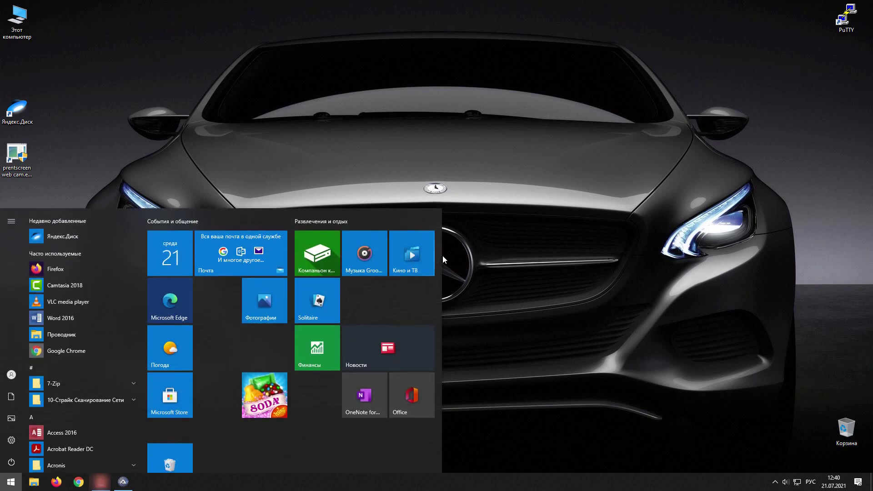
pyautogui.write('кам')
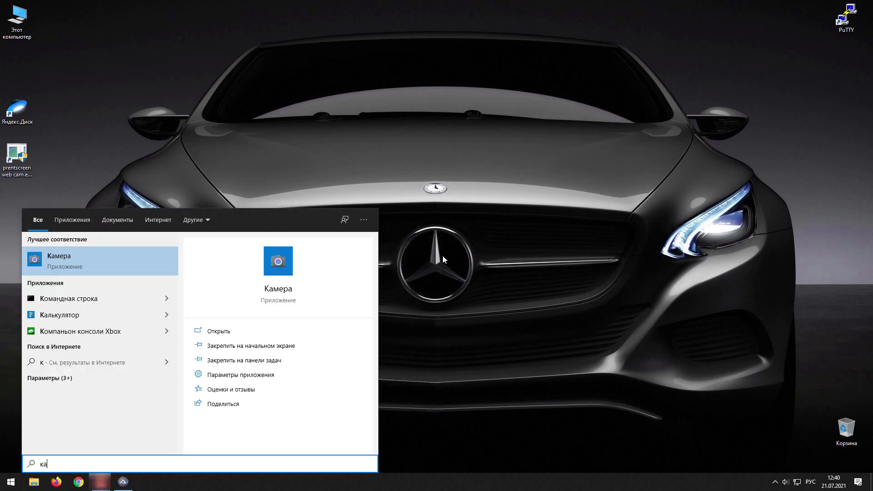
pyautogui.click(147, 259)
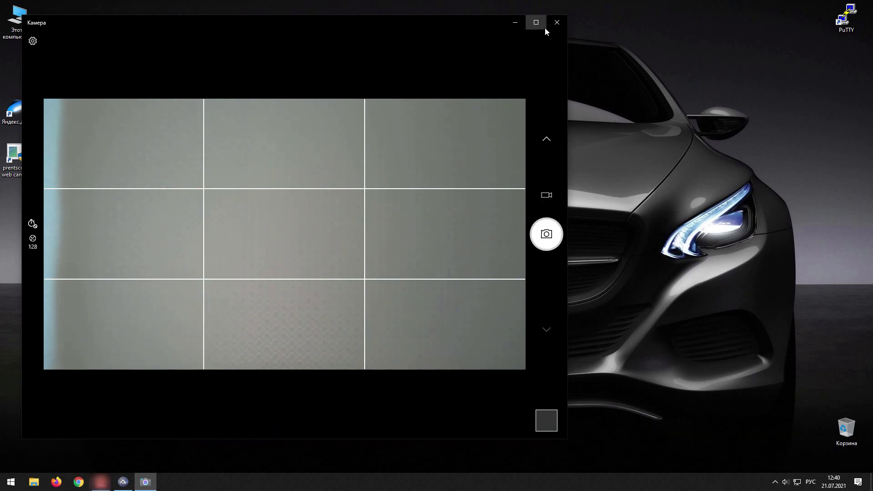
pyautogui.click(557, 23)
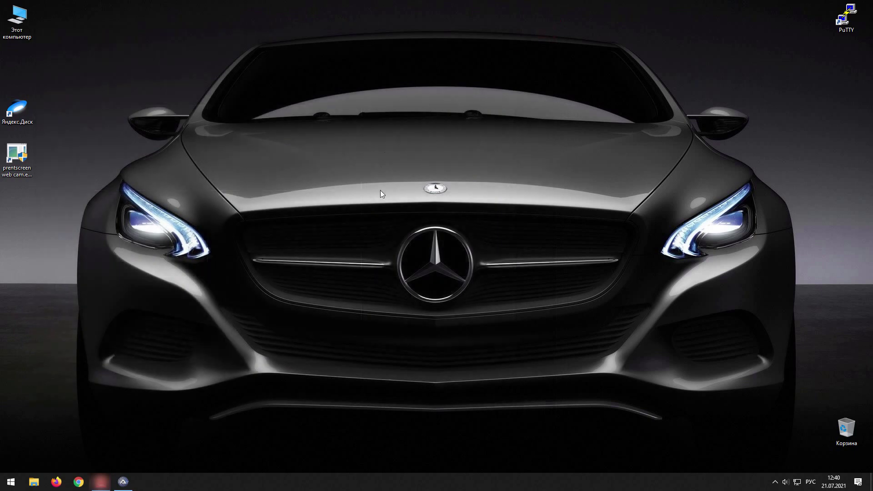
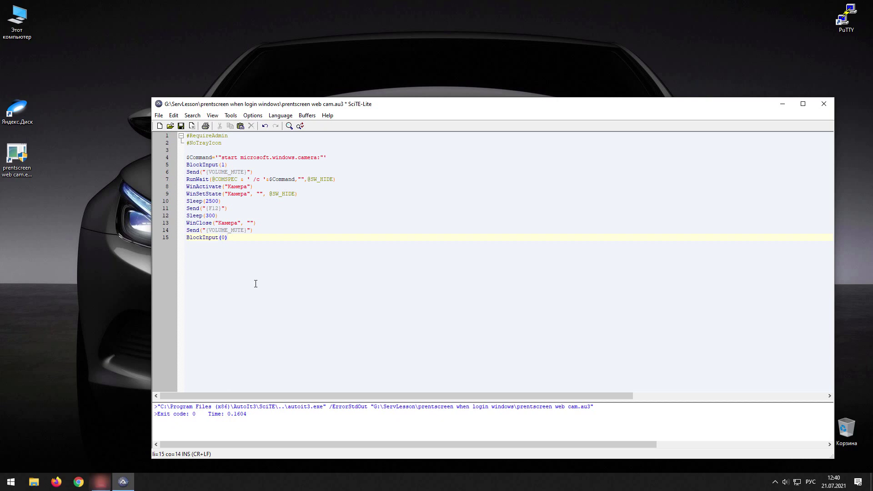
# Run the webcam capture script and open the Альбом камеры folder in Изображения to check the captured photo.
pyautogui.press('F5')
pyautogui.doubleClick(18, 22)
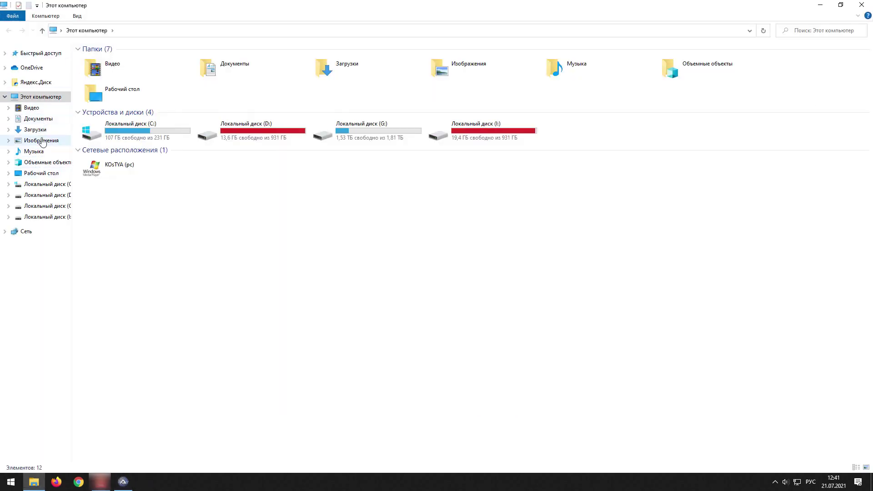
pyautogui.click(42, 142)
pyautogui.doubleClick(100, 77)
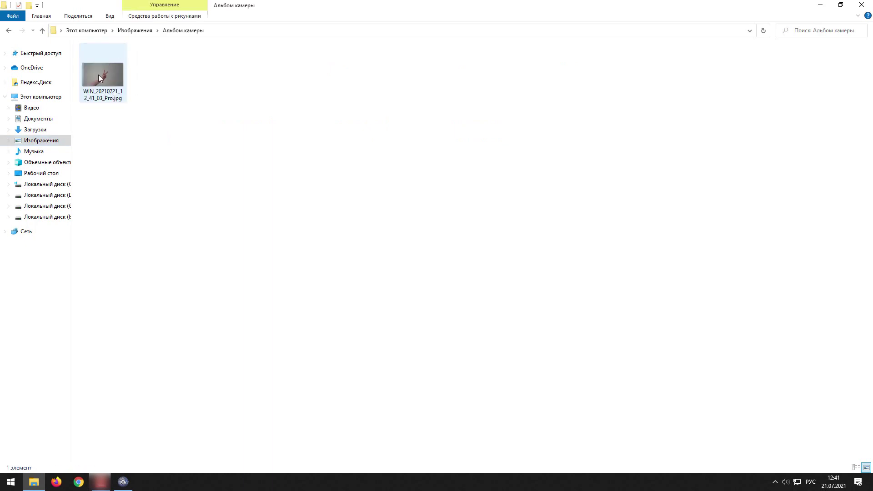
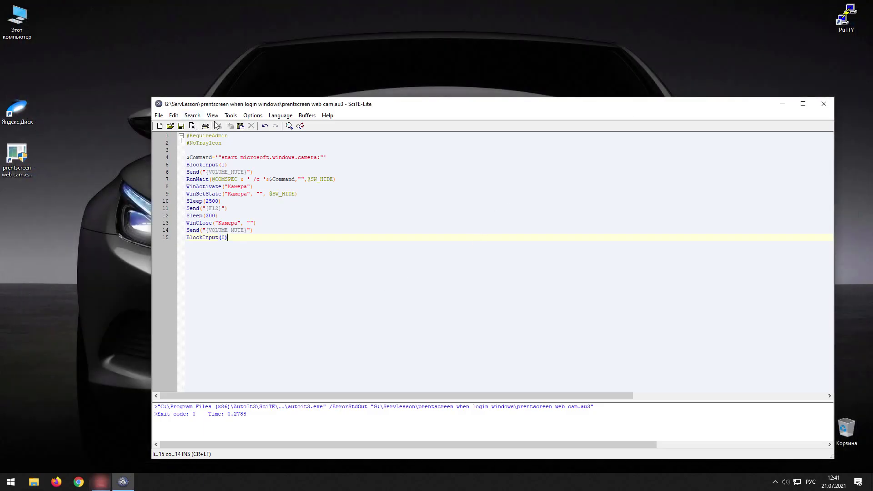
# Build the script into an executable, run it from its desktop shortcut, and open File Explorer to check the result.
pyautogui.click(231, 116)
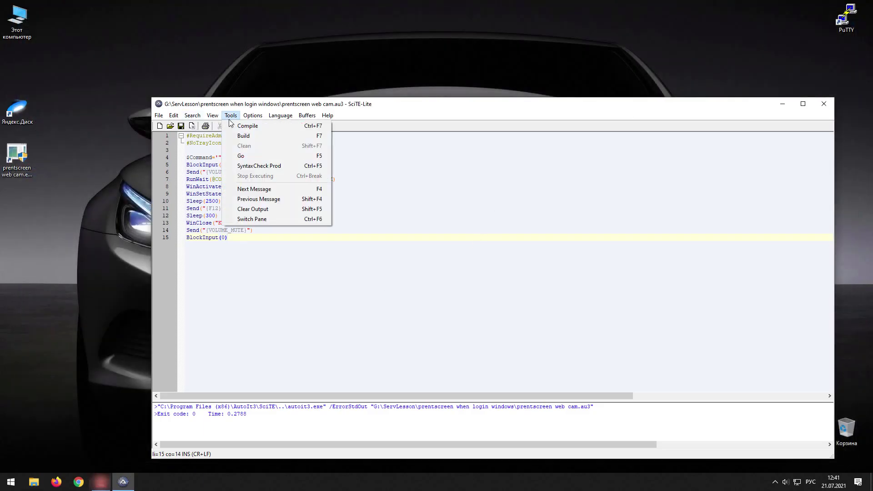
pyautogui.click(251, 138)
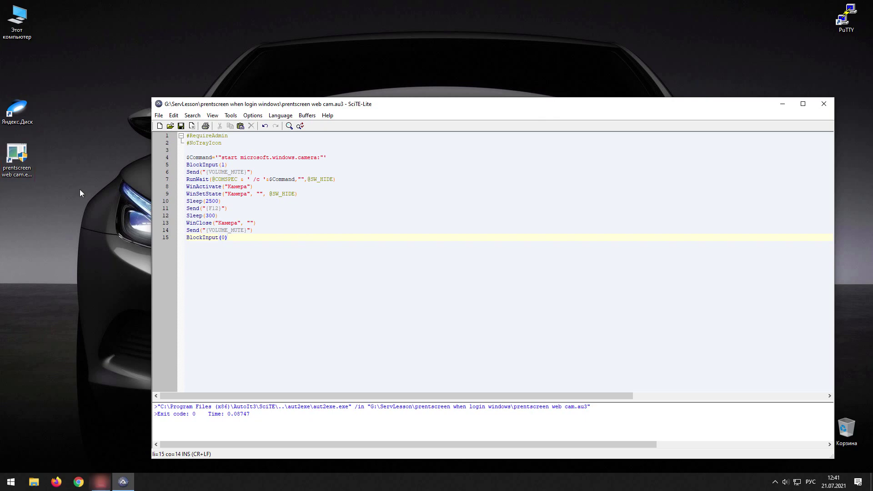
pyautogui.doubleClick(27, 160)
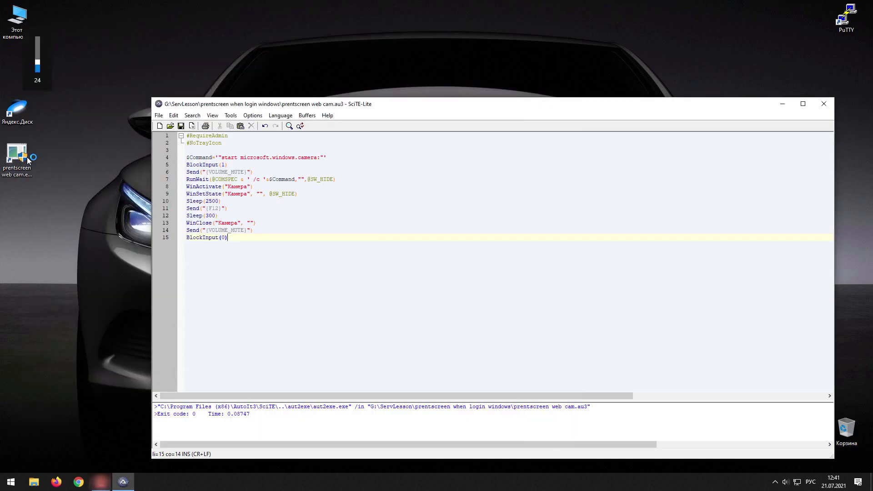
pyautogui.press('super+e')
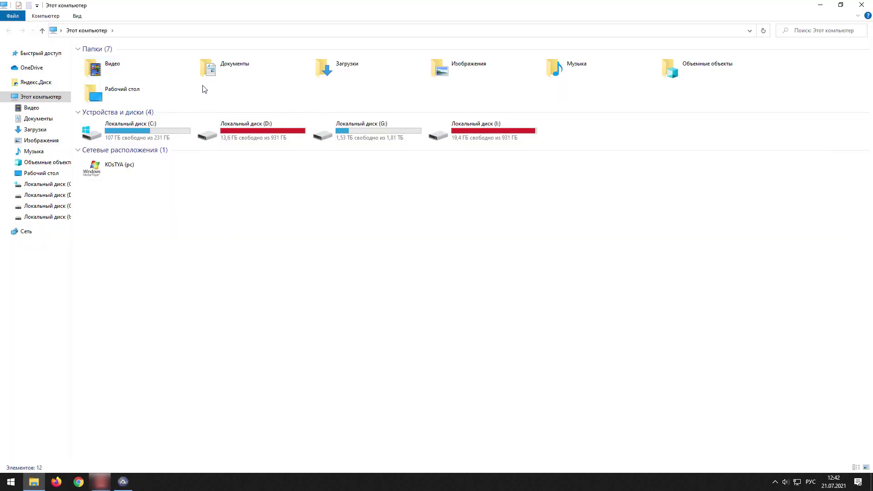
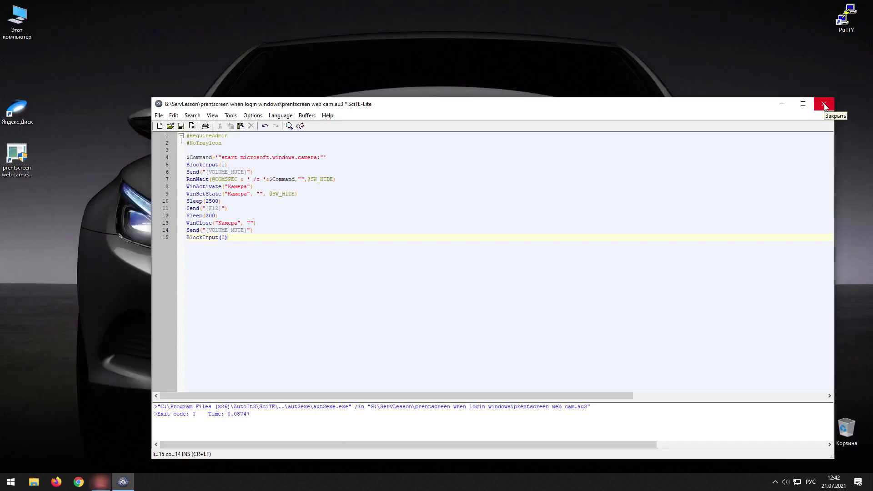
# Close the script editor and open the task library in Task Scheduler (Планировщик заданий).
pyautogui.click(825, 106)
pyautogui.click(421, 272)
pyautogui.press('super')
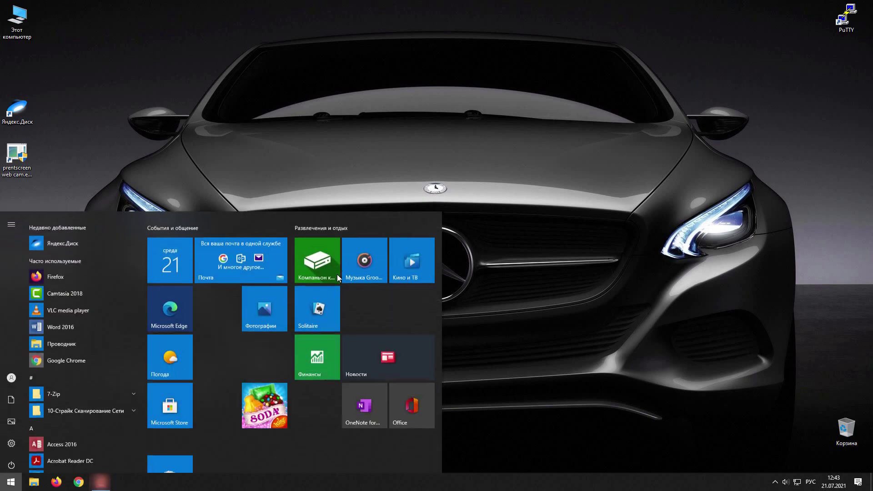
pyautogui.write('пла')
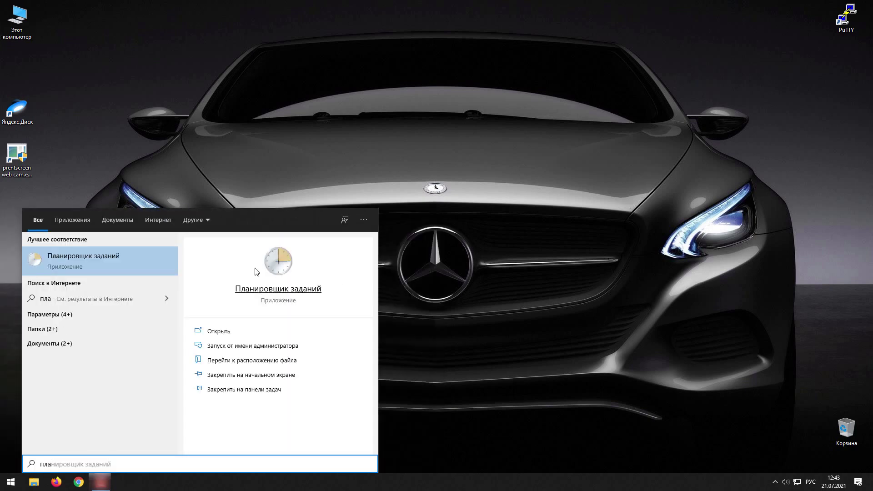
pyautogui.click(90, 258)
pyautogui.click(44, 48)
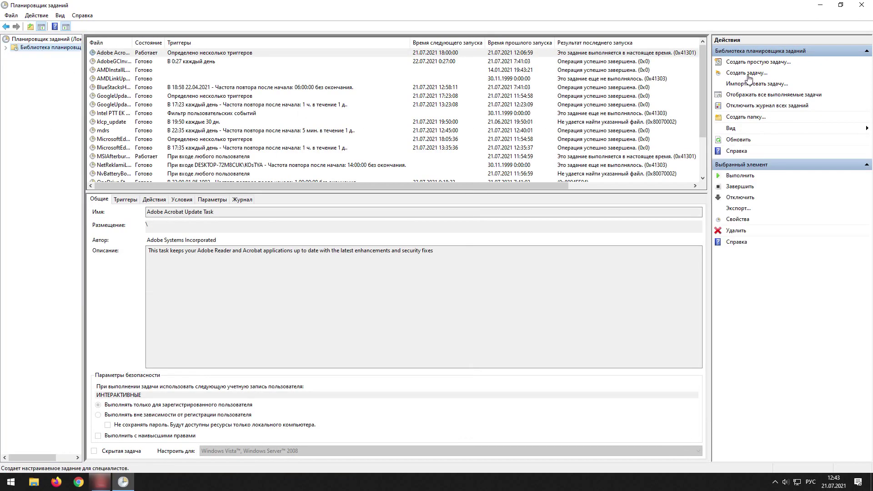
# Start a new task named Webcam that runs with highest privileges, is hidden, and is configured for Windows 10.
pyautogui.click(755, 74)
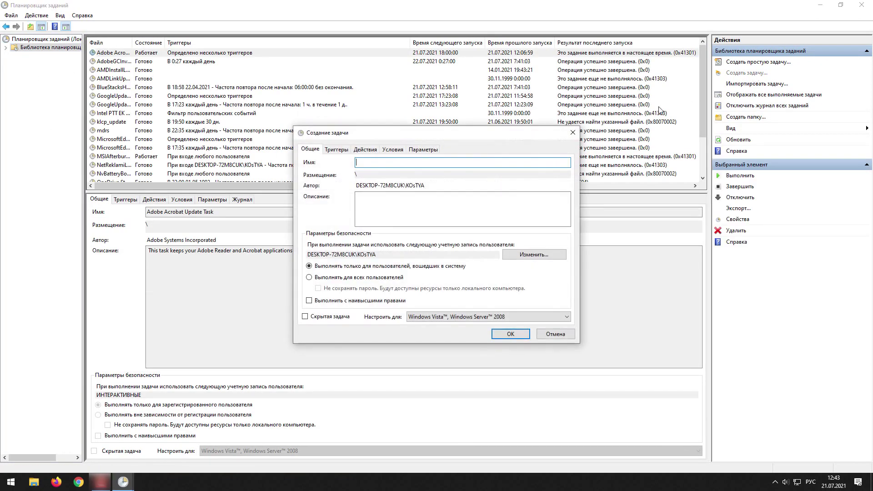
pyautogui.hotkey('alt', 'shift')
pyautogui.write('Webcam')
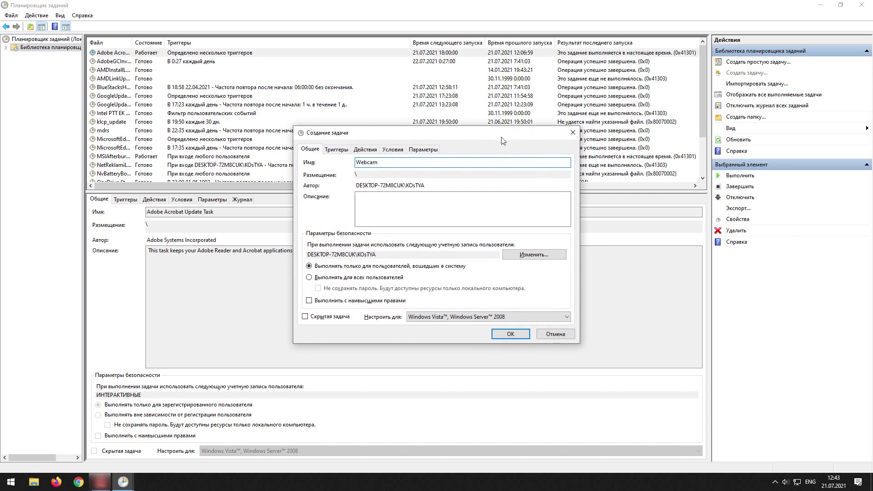
pyautogui.click(332, 302)
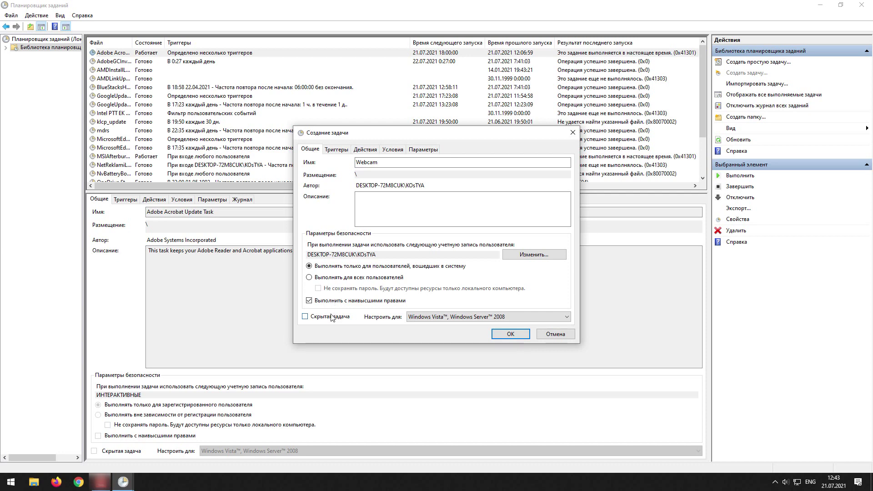
pyautogui.click(444, 320)
pyautogui.click(437, 345)
pyautogui.click(341, 317)
# Add a trigger that starts the task when any user logs on (При входе в систему).
pyautogui.click(339, 152)
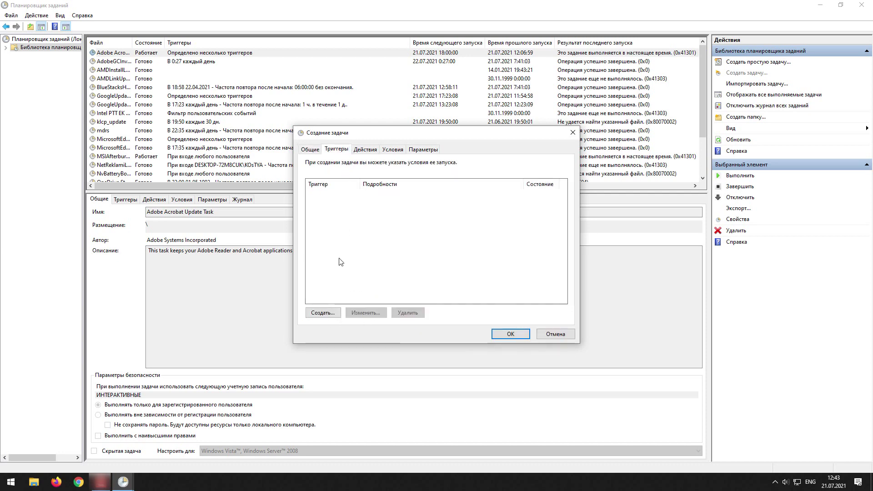
pyautogui.click(332, 315)
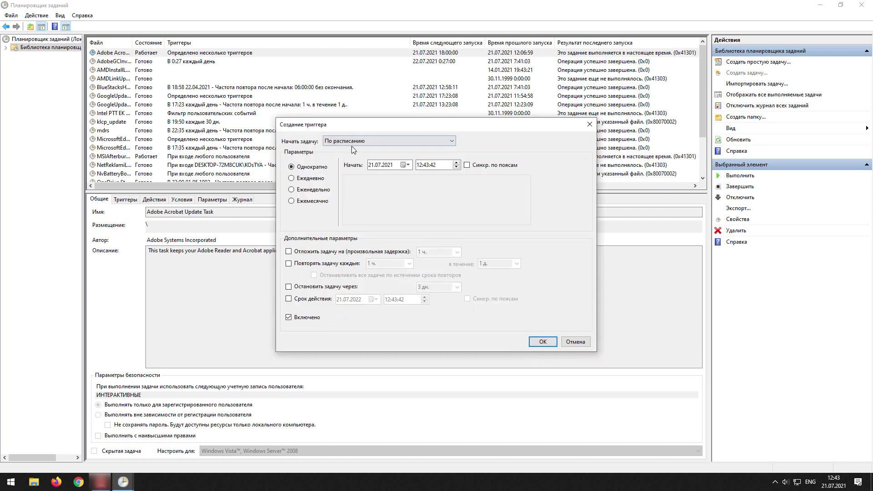
pyautogui.click(351, 145)
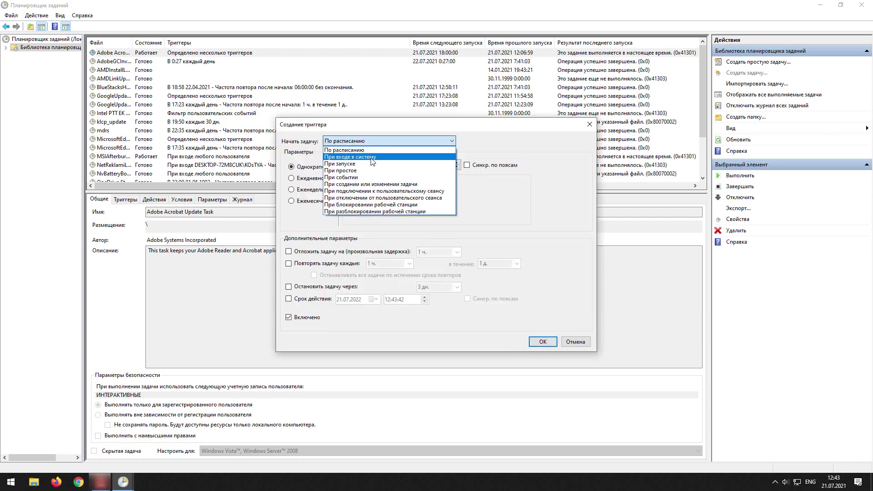
pyautogui.click(371, 158)
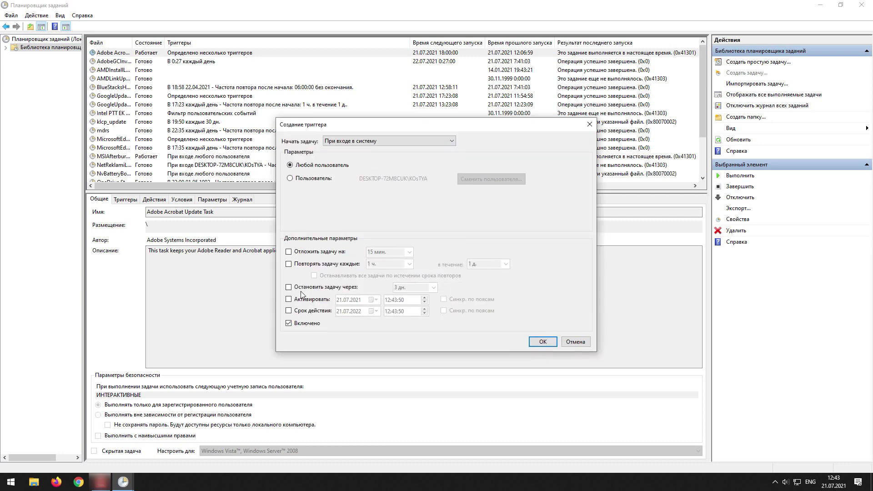
pyautogui.click(542, 342)
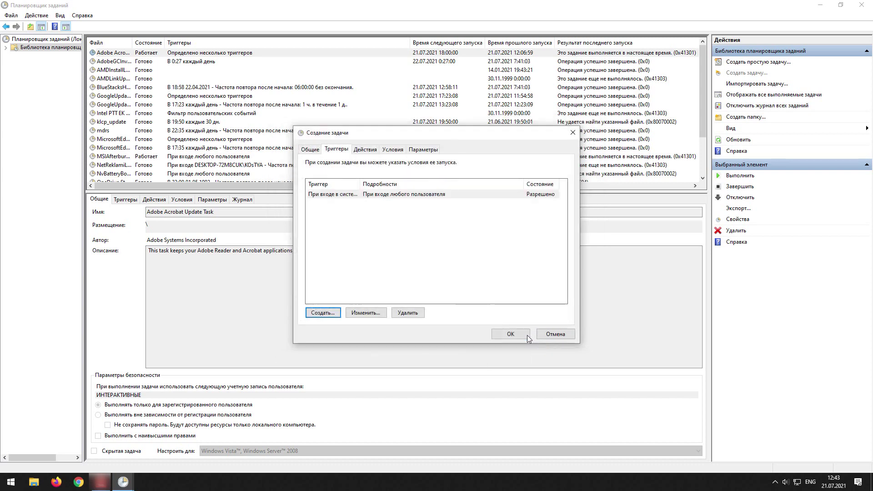
# Add an action launching "prentscreen web cam.exe" from G:\ServLesson\prentscreen when login windows, with that folder as the working folder.
pyautogui.click(372, 149)
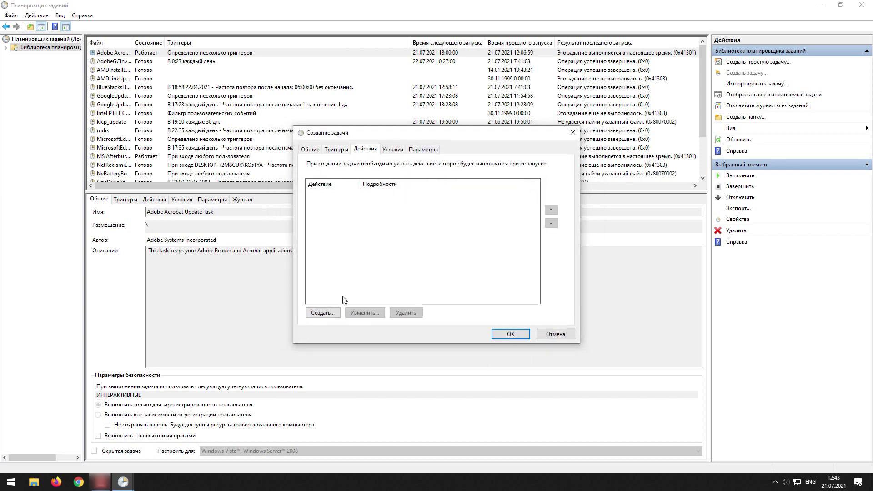
pyautogui.click(332, 312)
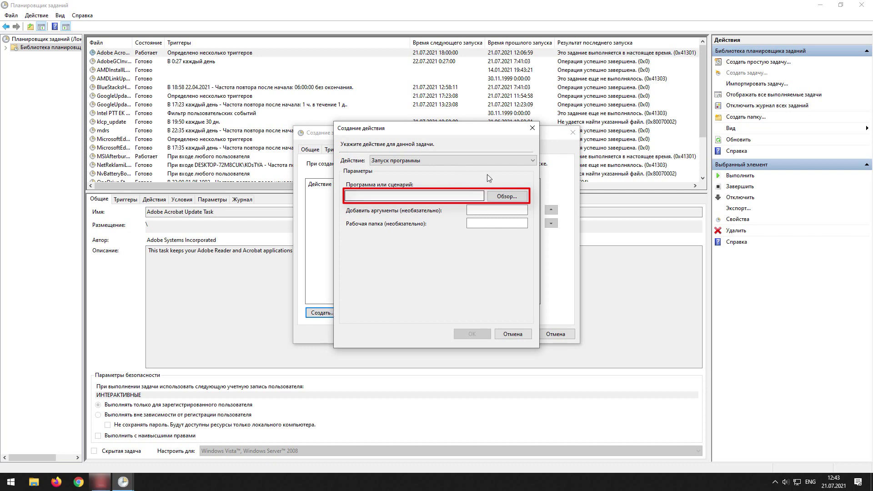
pyautogui.click(506, 196)
pyautogui.click(478, 201)
pyautogui.click(685, 364)
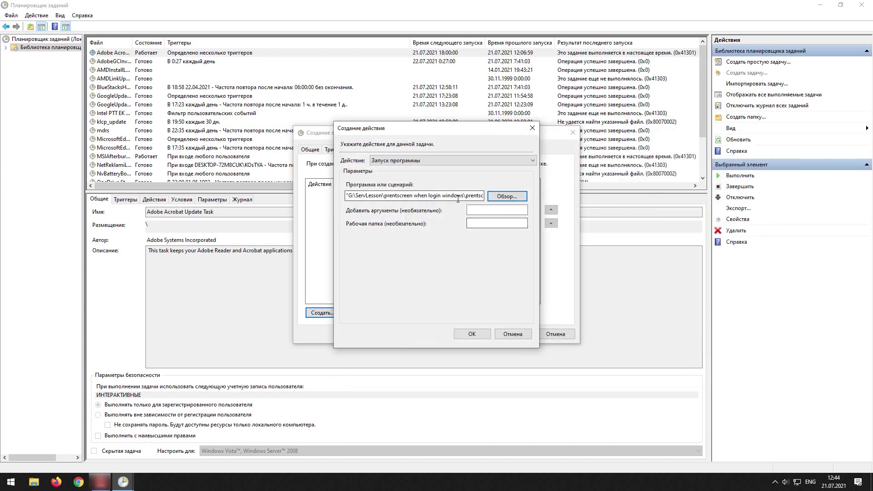
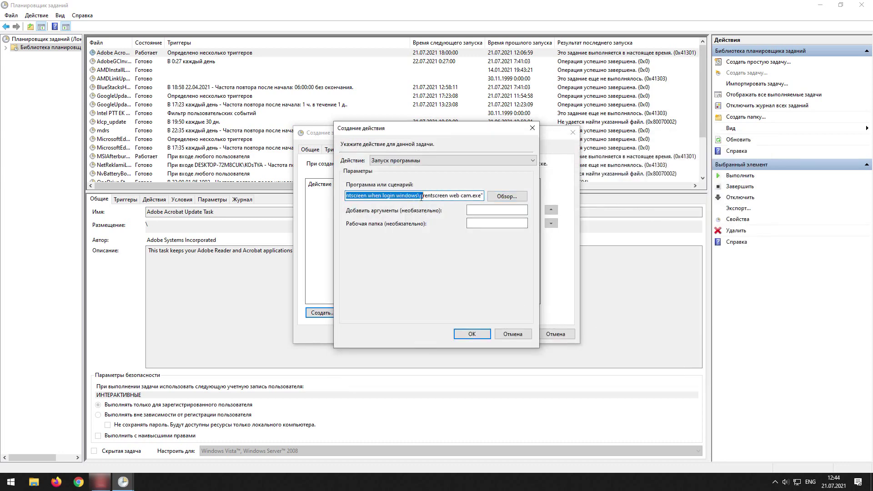
pyautogui.click(498, 223)
pyautogui.hotkey('ctrl', 'v')
pyautogui.click(473, 333)
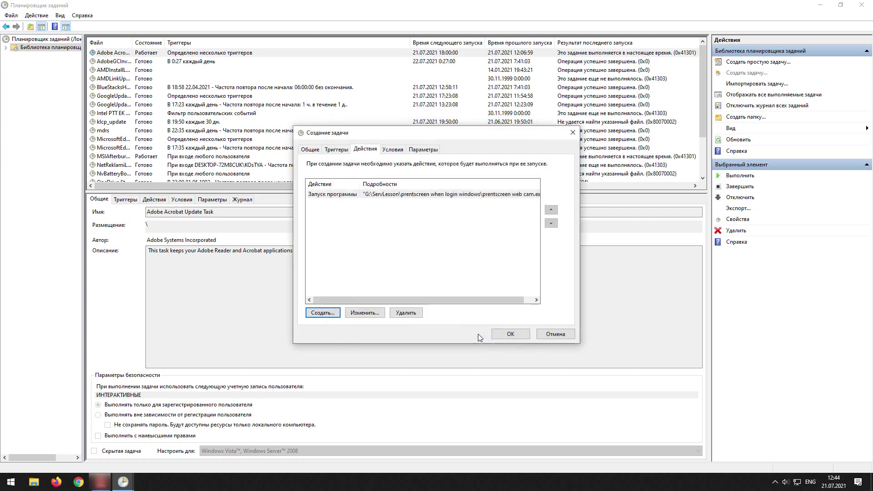
# Review the Webcam task's run conditions and additional parameters, and save the task.
pyautogui.click(389, 151)
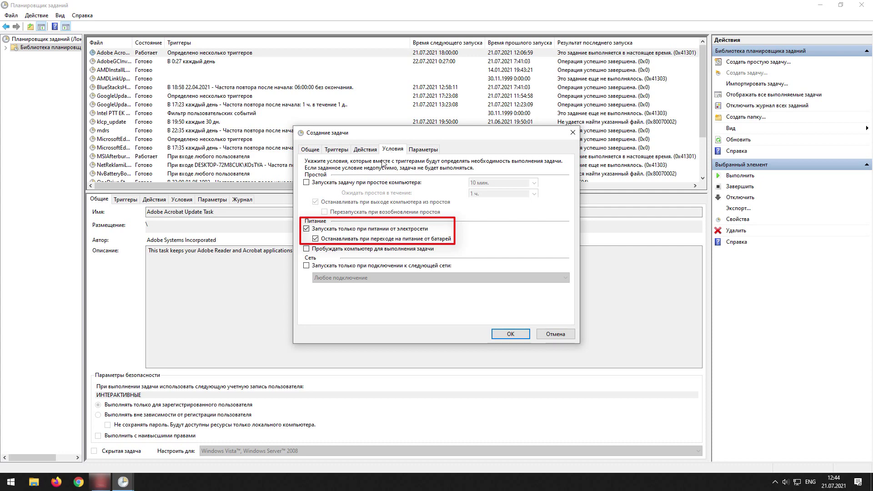
pyautogui.click(424, 150)
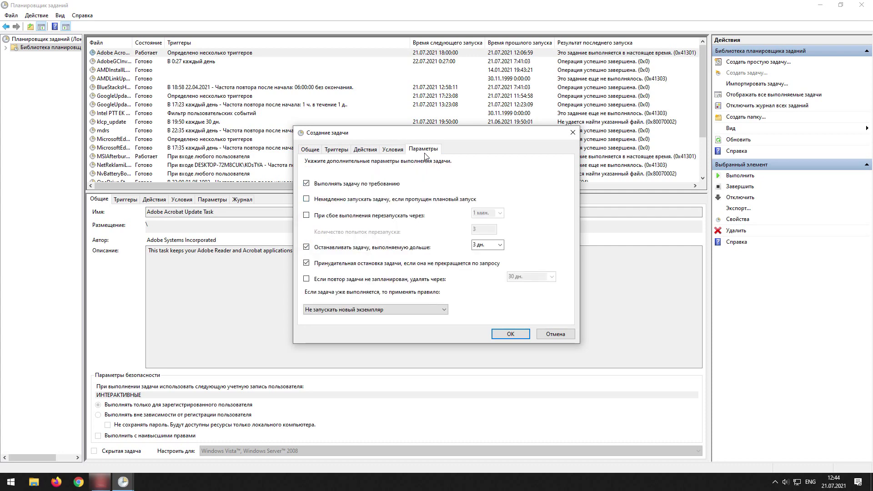
pyautogui.click(519, 334)
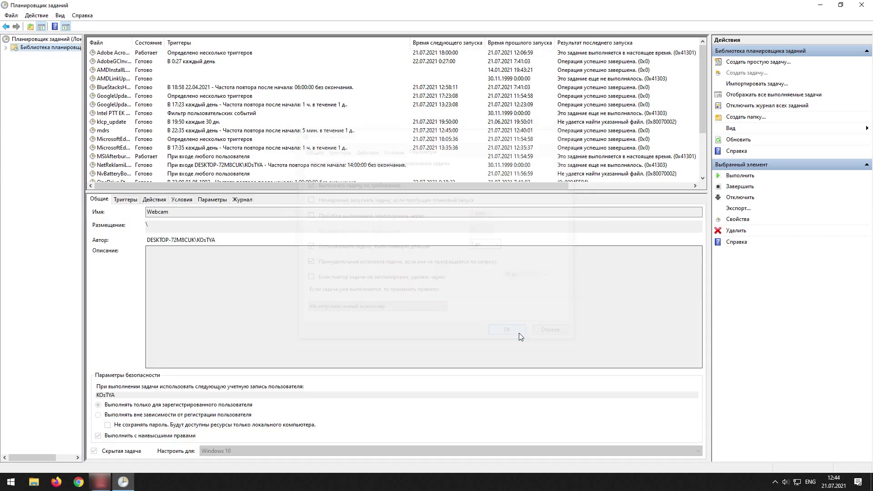
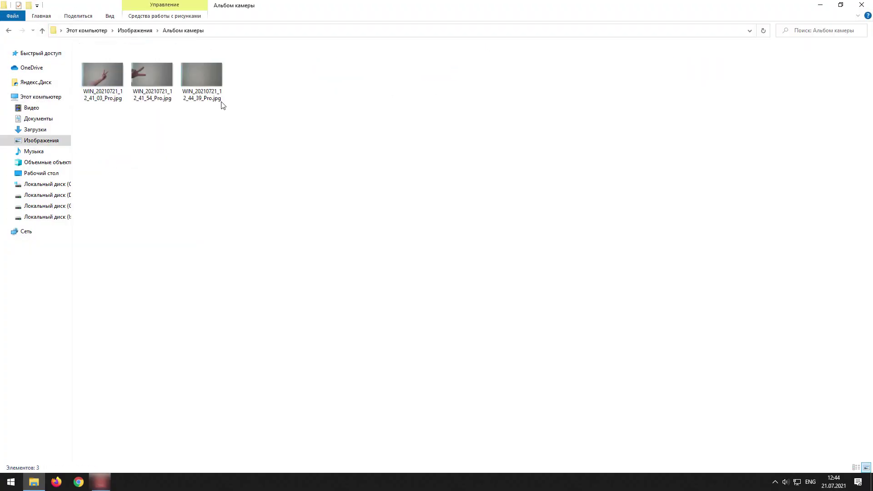
# Check the newest webcam photo in the camera album folder (Альбом камеры) and close the folder window.
pyautogui.click(219, 76)
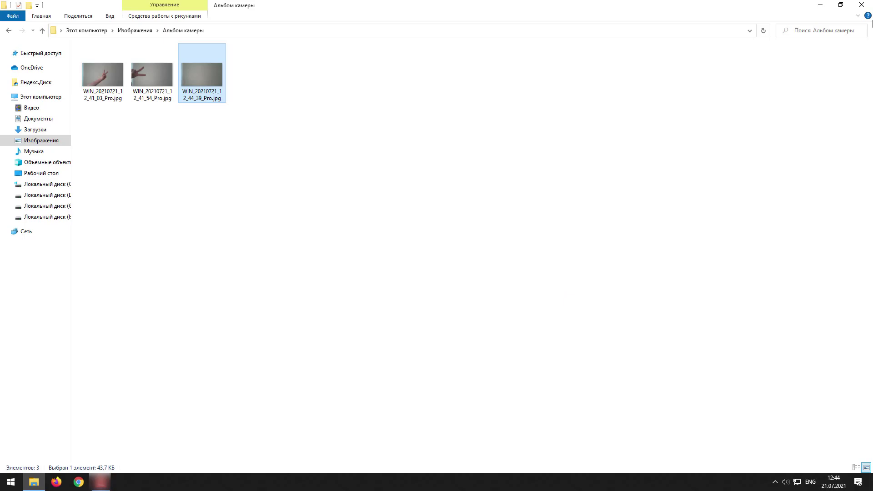
pyautogui.click(862, 4)
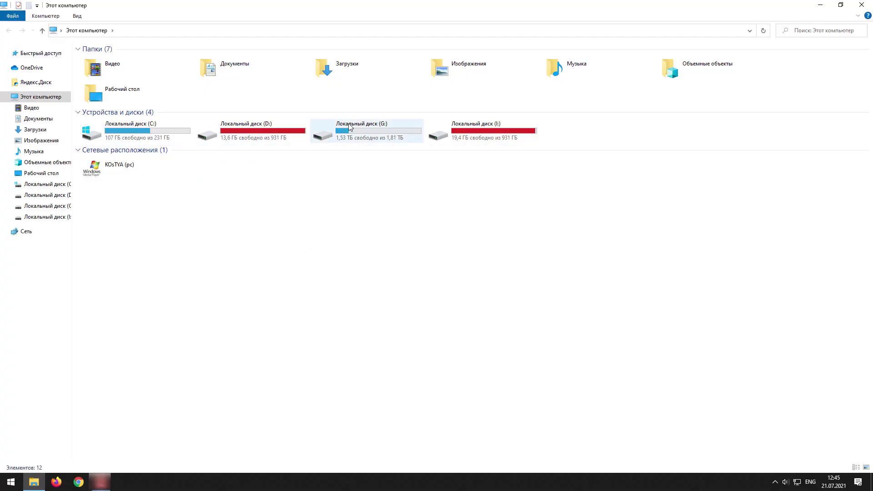
# Relocate the Изображения system folder to the Яндекс.Диск folder, moving all files from the old location to the new one.
pyautogui.rightClick(461, 69)
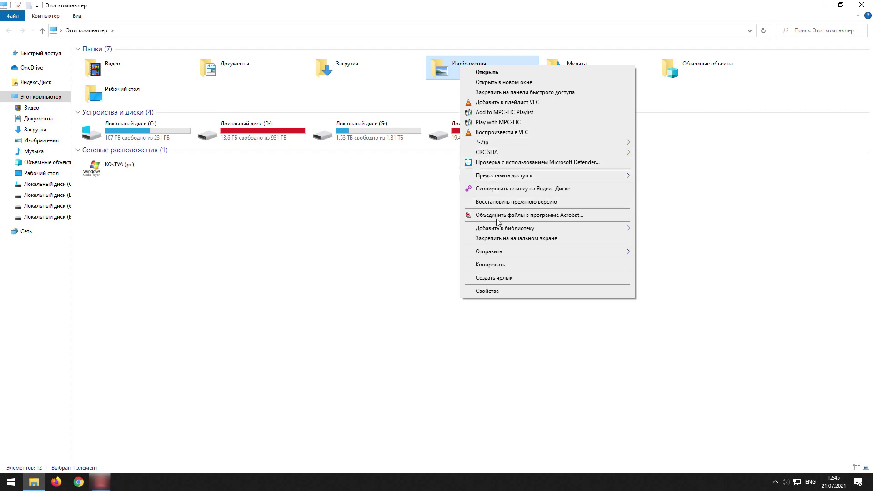
pyautogui.click(509, 292)
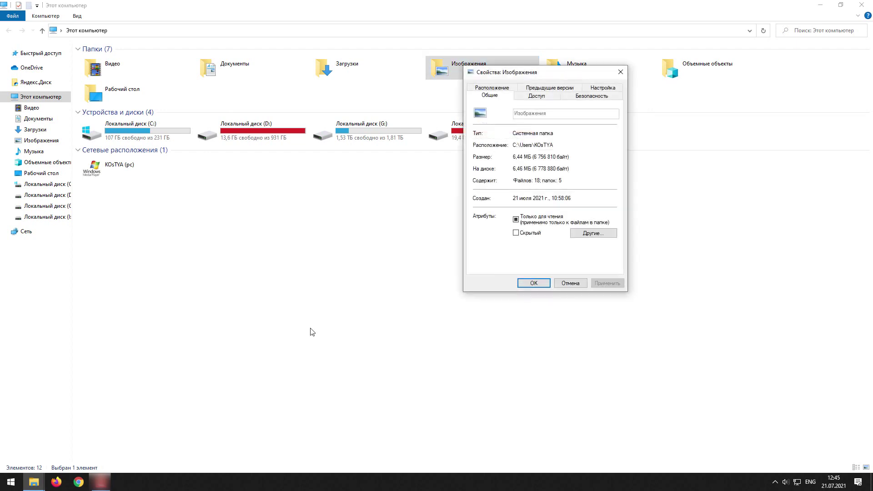
pyautogui.click(499, 88)
pyautogui.click(559, 180)
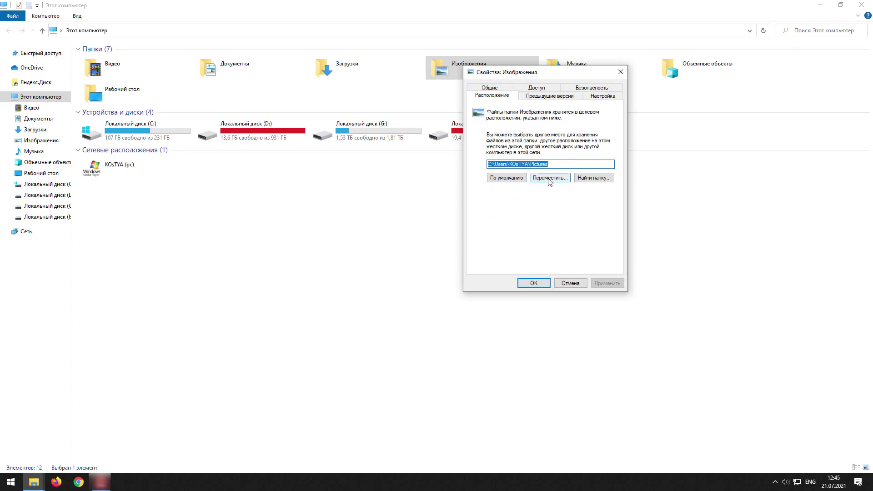
pyautogui.click(484, 170)
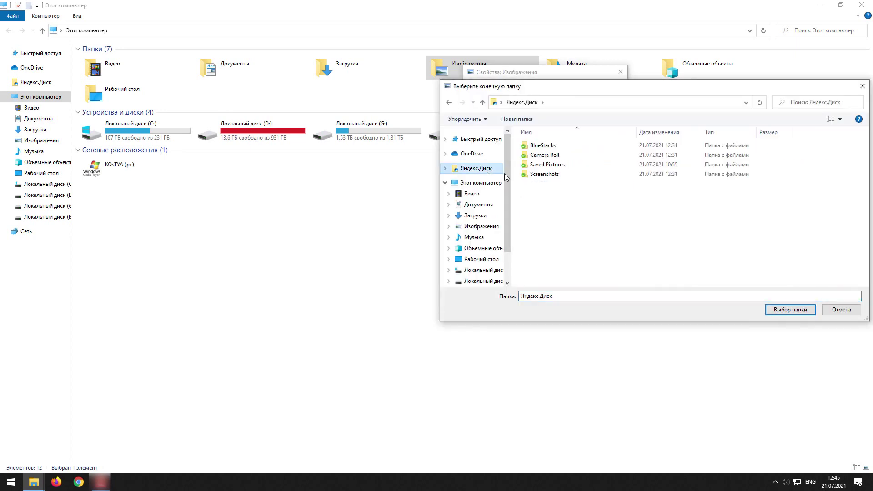
pyautogui.click(787, 311)
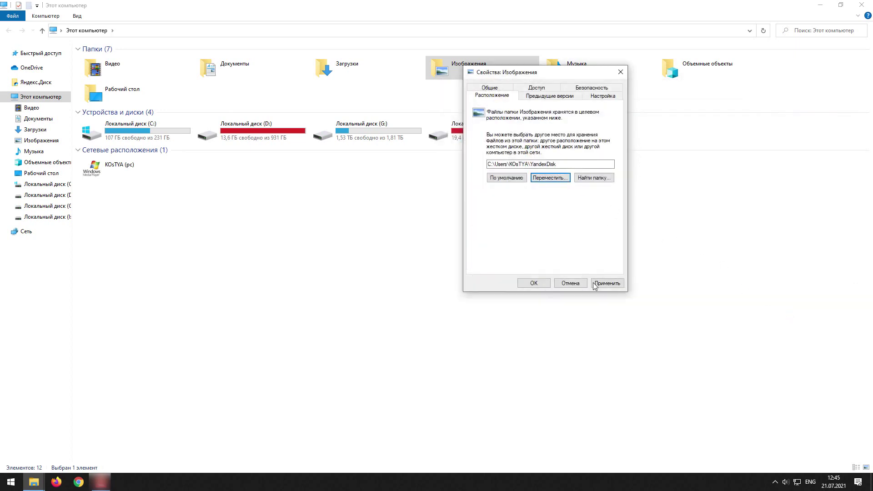
pyautogui.click(607, 283)
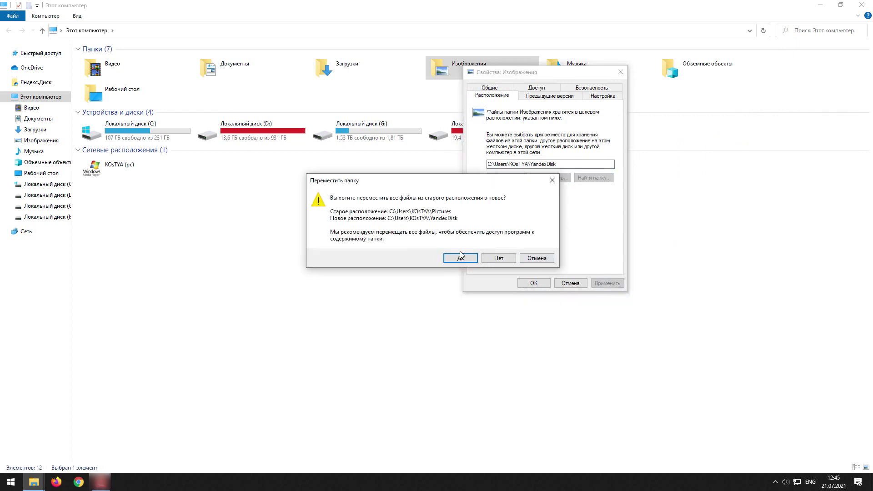
pyautogui.click(460, 258)
# Switch to Яндекс.Диск from the desktop, look through the photos in its Camera Roll folder, and close it.
pyautogui.press('super+d')
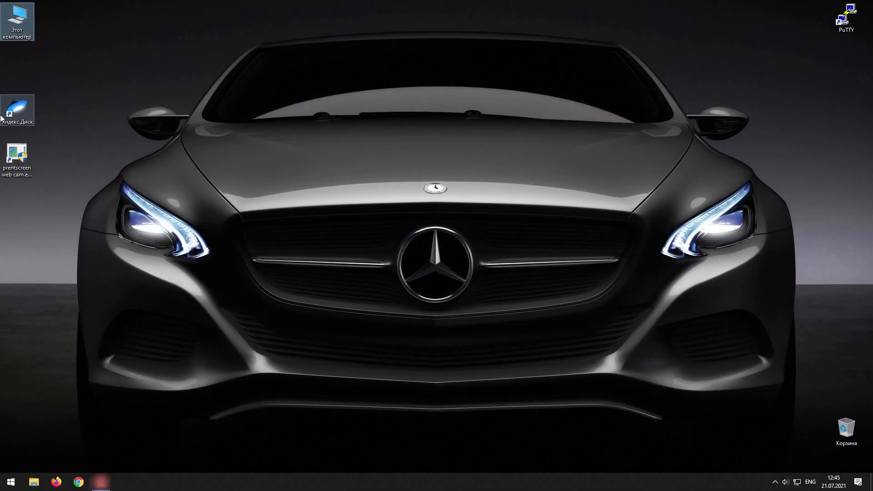
pyautogui.click(10, 114)
pyautogui.doubleClick(10, 115)
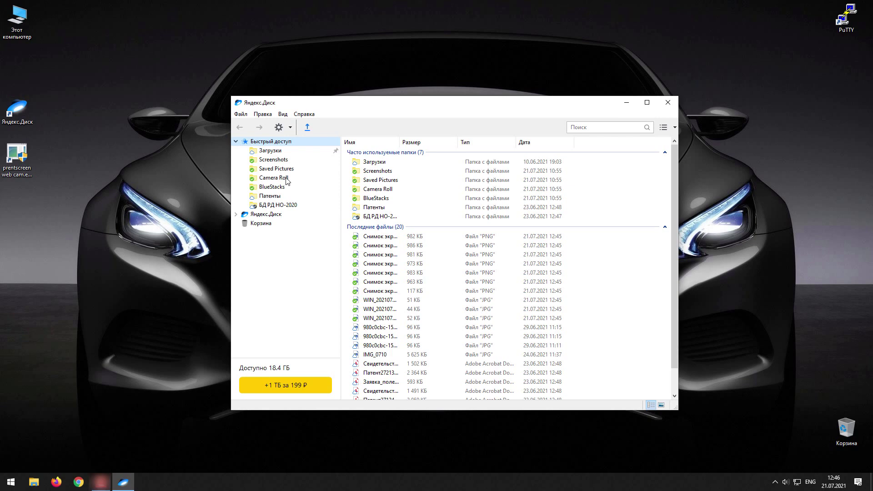
pyautogui.click(286, 178)
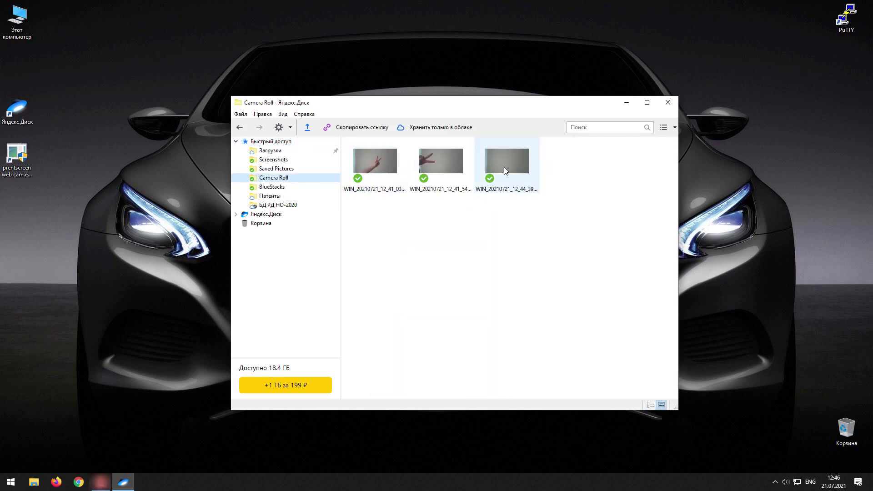
pyautogui.click(668, 103)
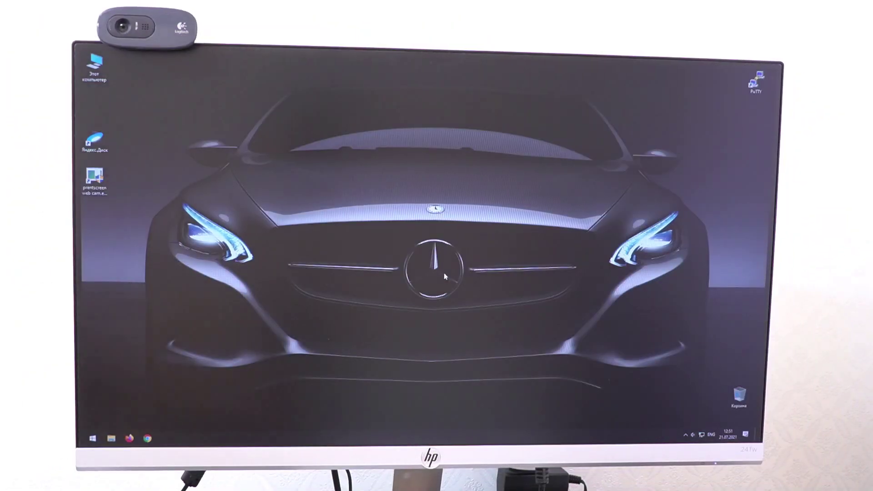
pyautogui.click(92, 439)
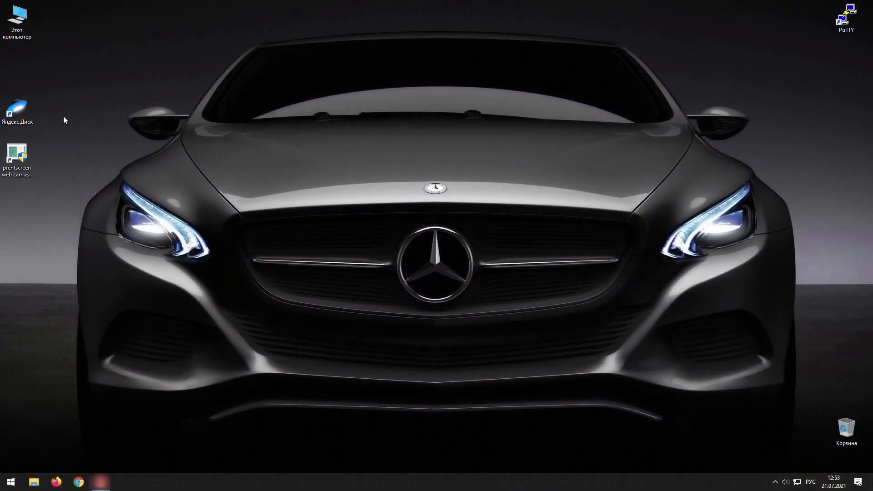
# Switch to Яндекс.Диск and view the photo WIN_20210721_12_52_40_Pro.jpg in the Camera Roll folder at full size.
pyautogui.doubleClick(22, 106)
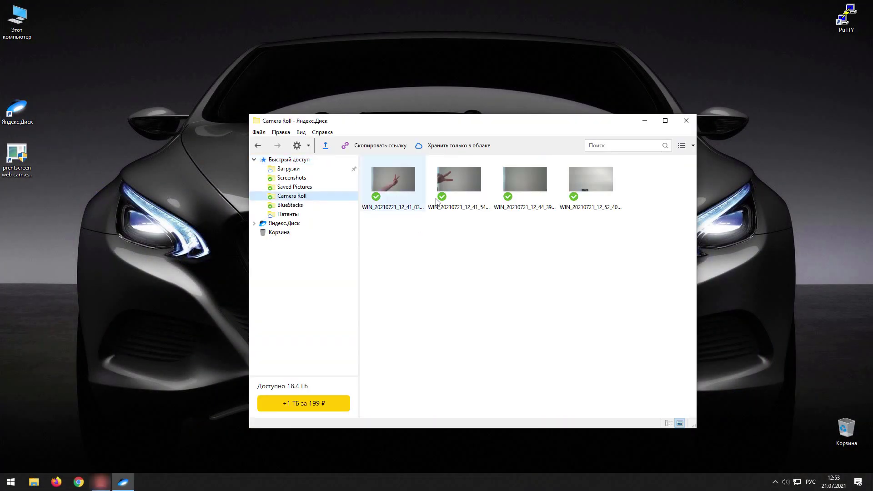
pyautogui.doubleClick(602, 183)
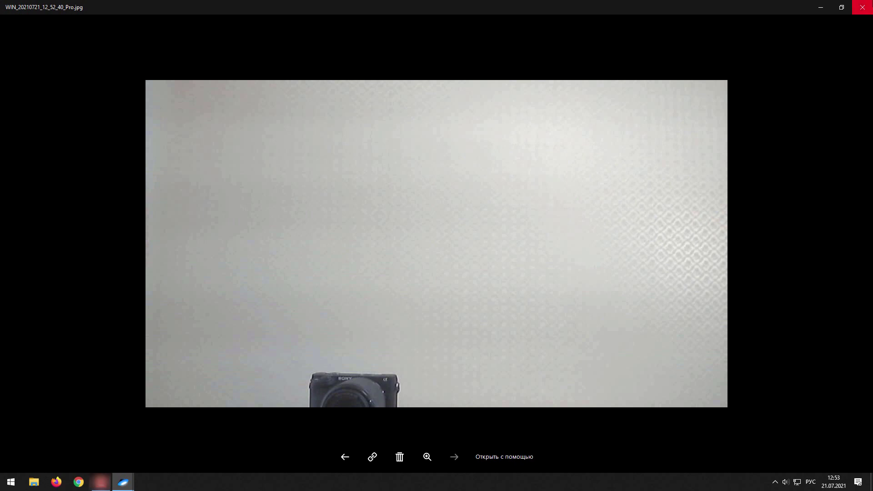
pyautogui.click(863, 7)
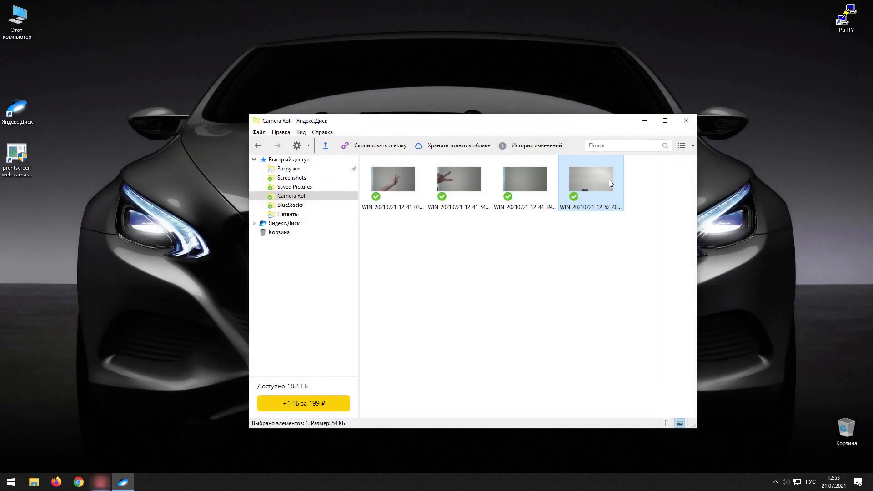